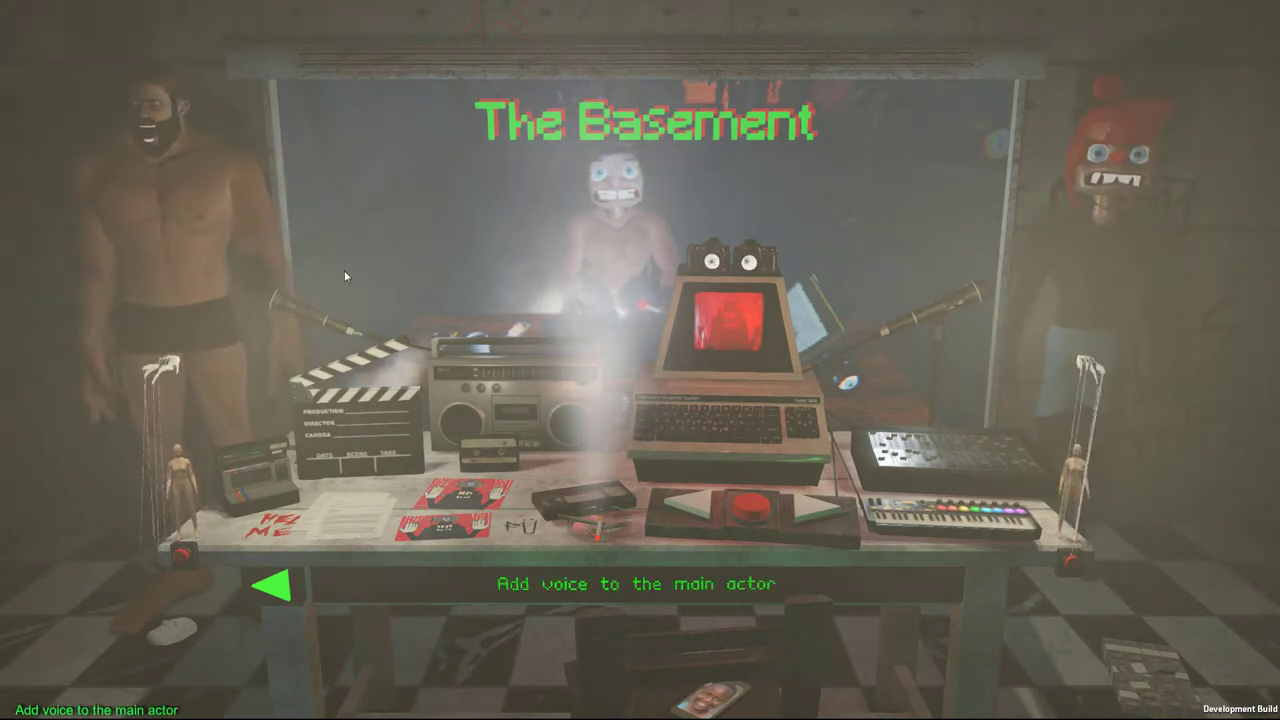
- Open the scene options and page ahead to the subtitle and TTS voice settings
{"action": "left_click", "coordinate": [346, 438]}
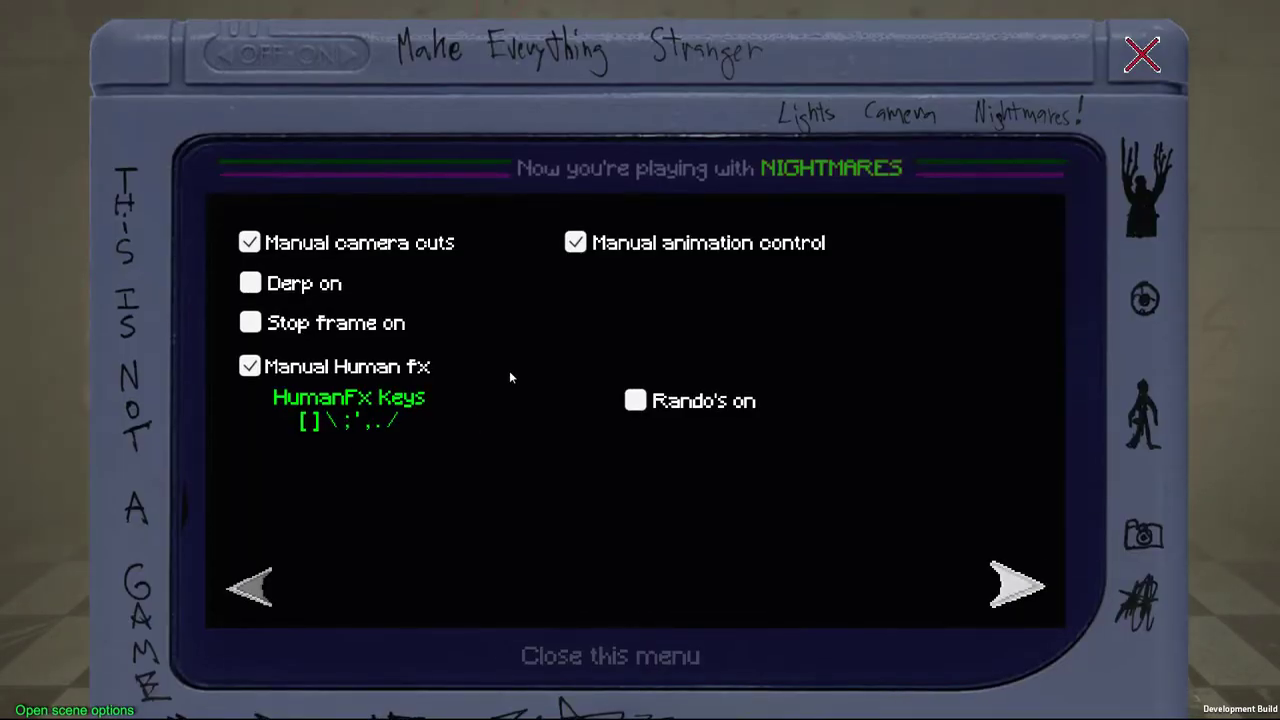
{"action": "left_click", "coordinate": [1015, 588]}
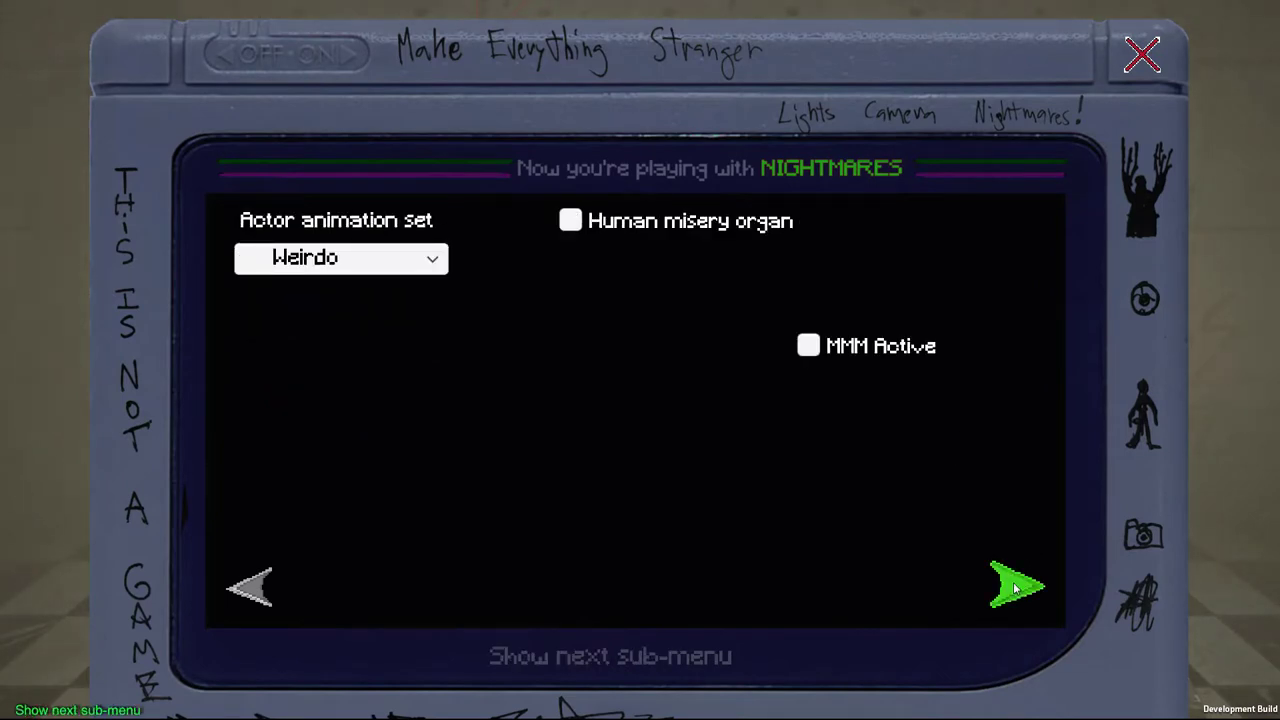
{"action": "left_click", "coordinate": [1015, 588]}
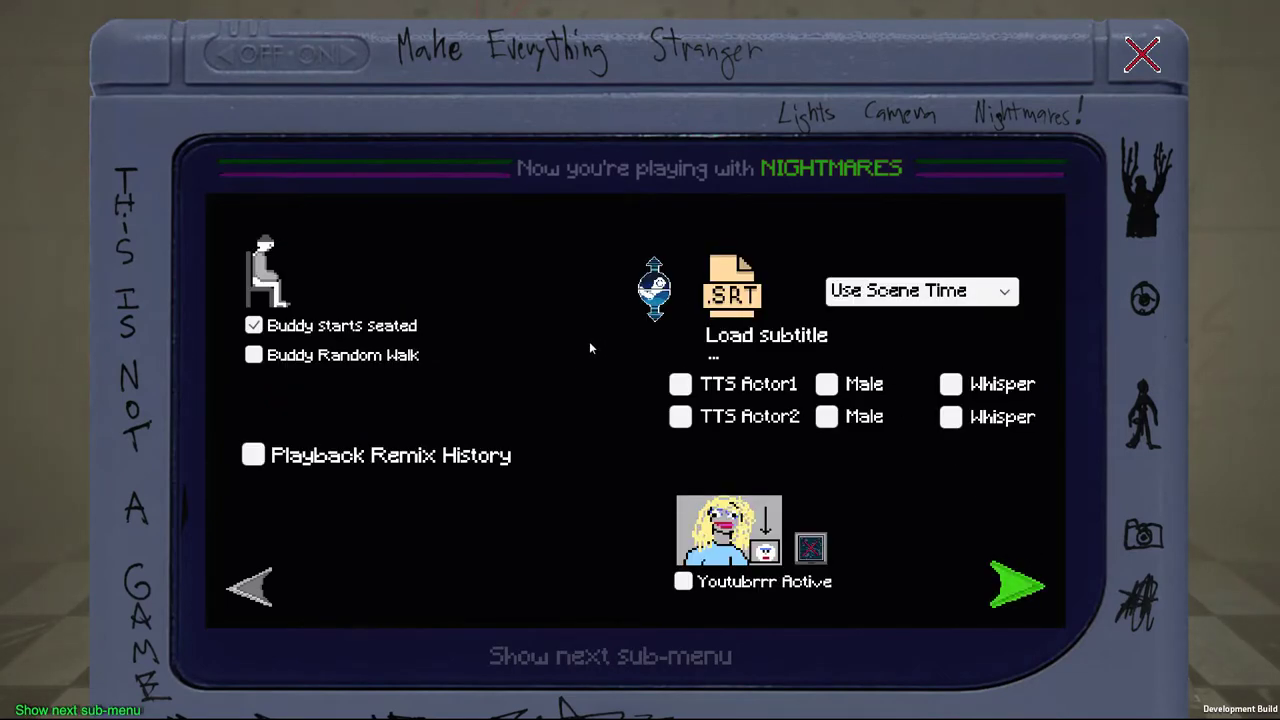
- Load Blue.srt from the Desktop's NightmareJUNK folder as the scene's subtitle file
{"action": "left_click", "coordinate": [731, 286]}
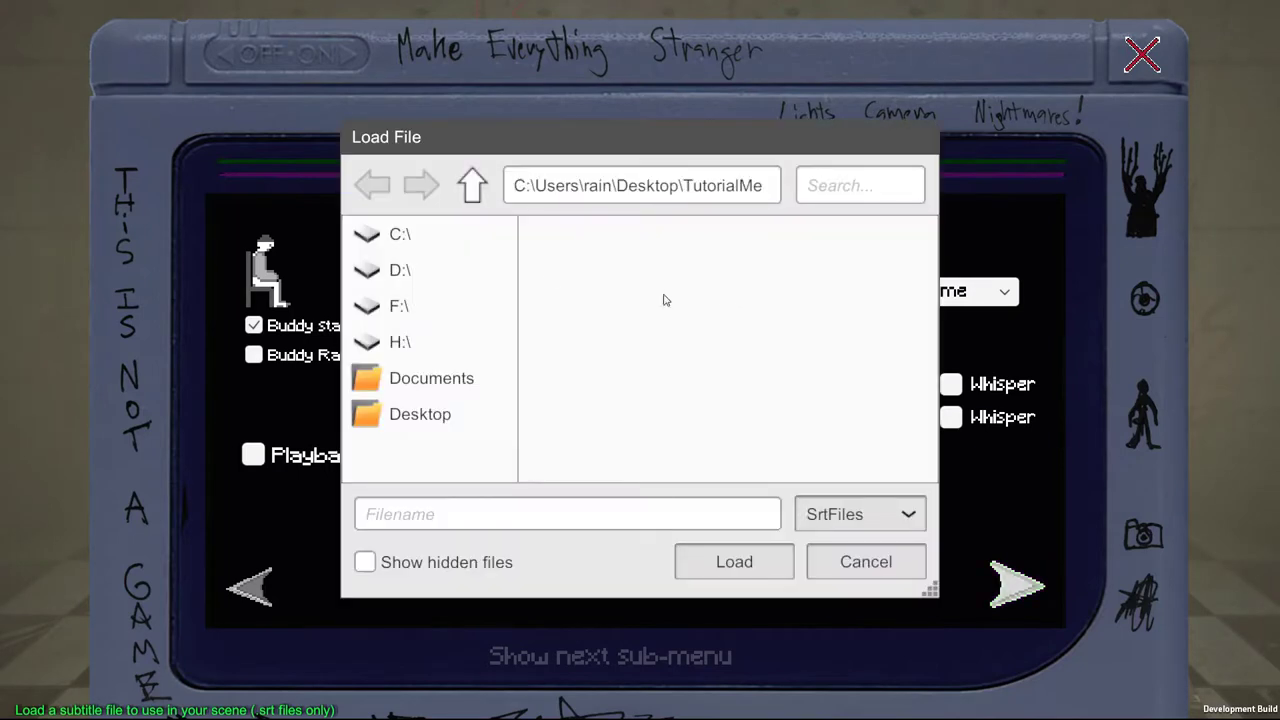
{"action": "left_click", "coordinate": [413, 418]}
{"action": "scroll", "coordinate": [686, 386], "scroll_direction": "down", "scroll_amount": 3}
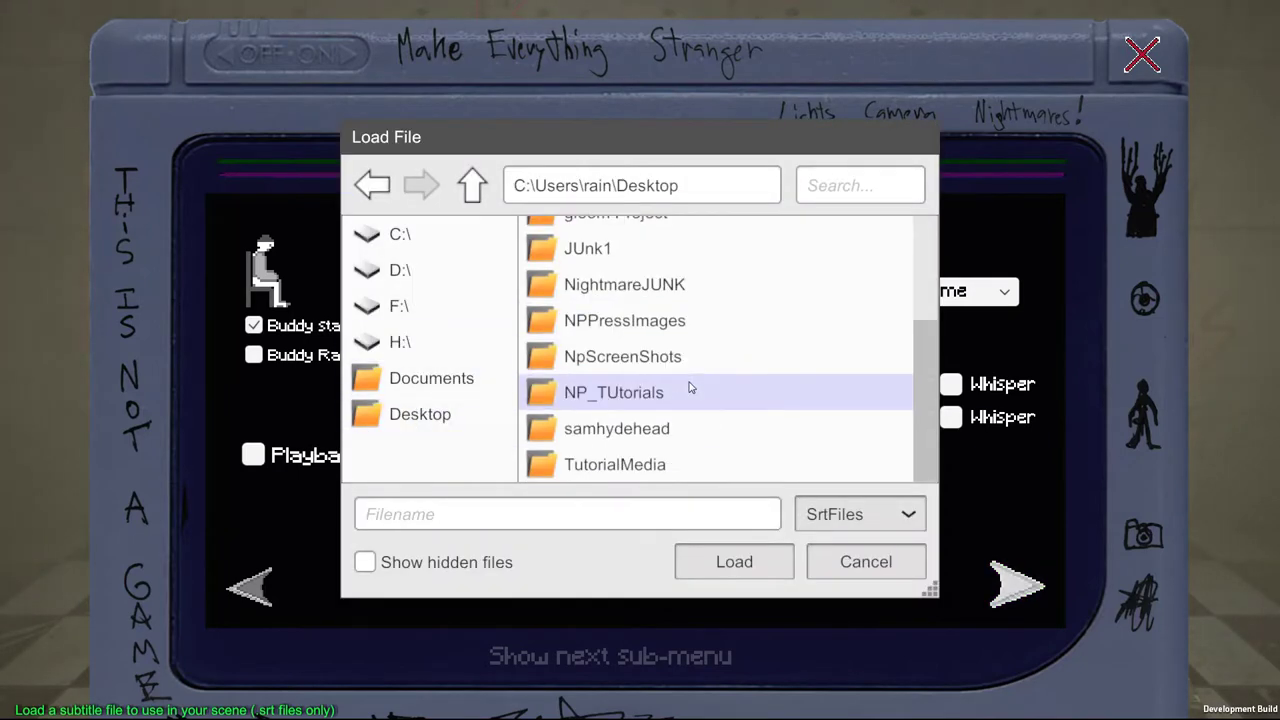
{"action": "double_click", "coordinate": [605, 462]}
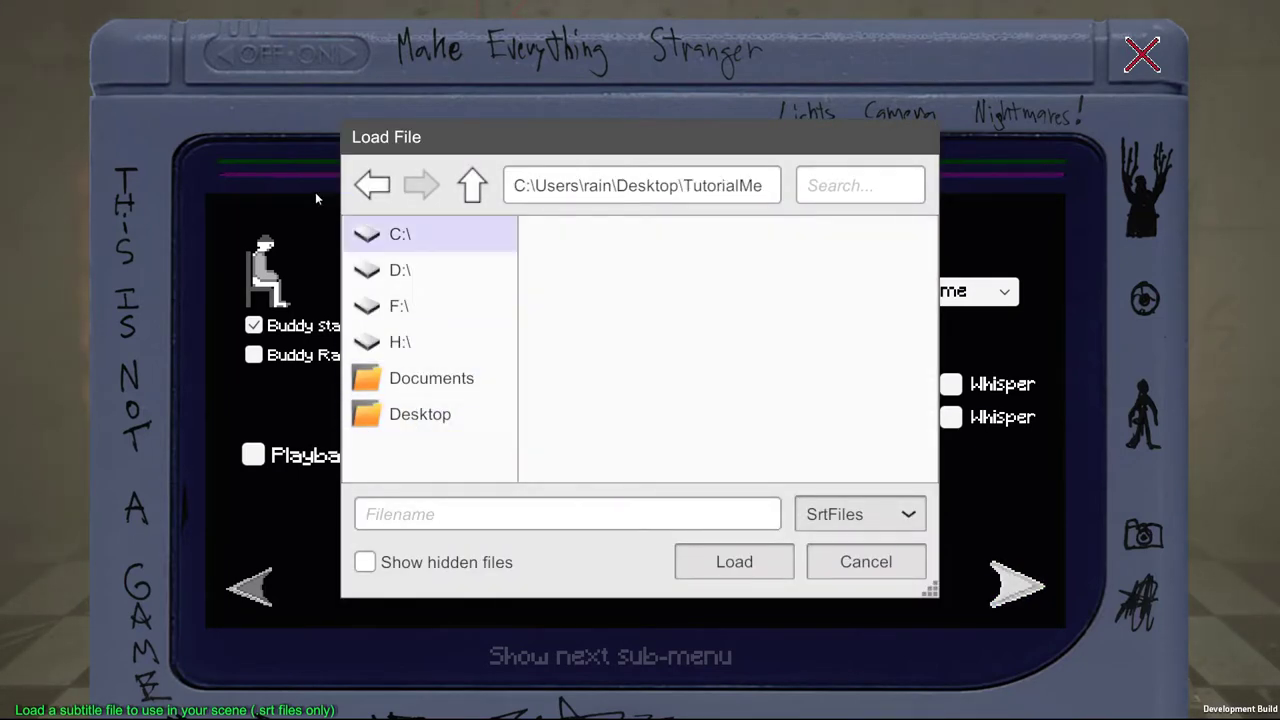
{"action": "left_click", "coordinate": [372, 186]}
{"action": "scroll", "coordinate": [714, 376], "scroll_direction": "down", "scroll_amount": 3}
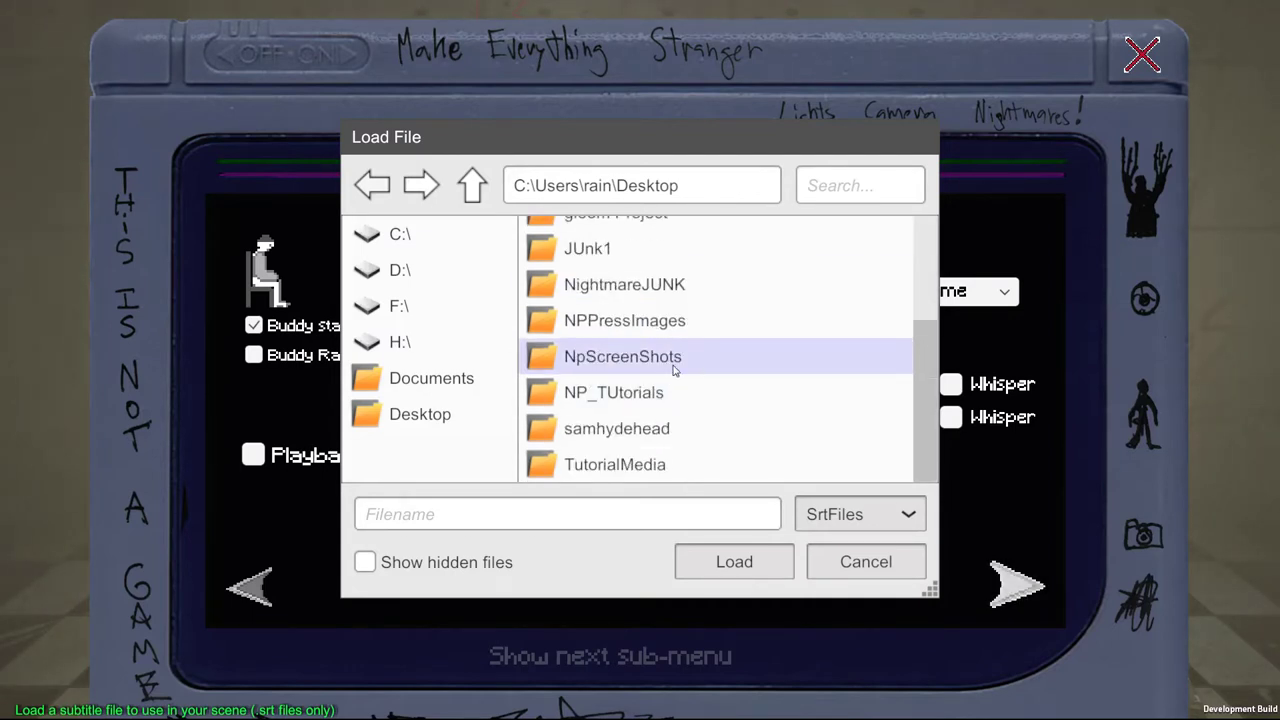
{"action": "double_click", "coordinate": [600, 285]}
{"action": "left_click_drag", "start_coordinate": [922, 265], "coordinate": [940, 512]}
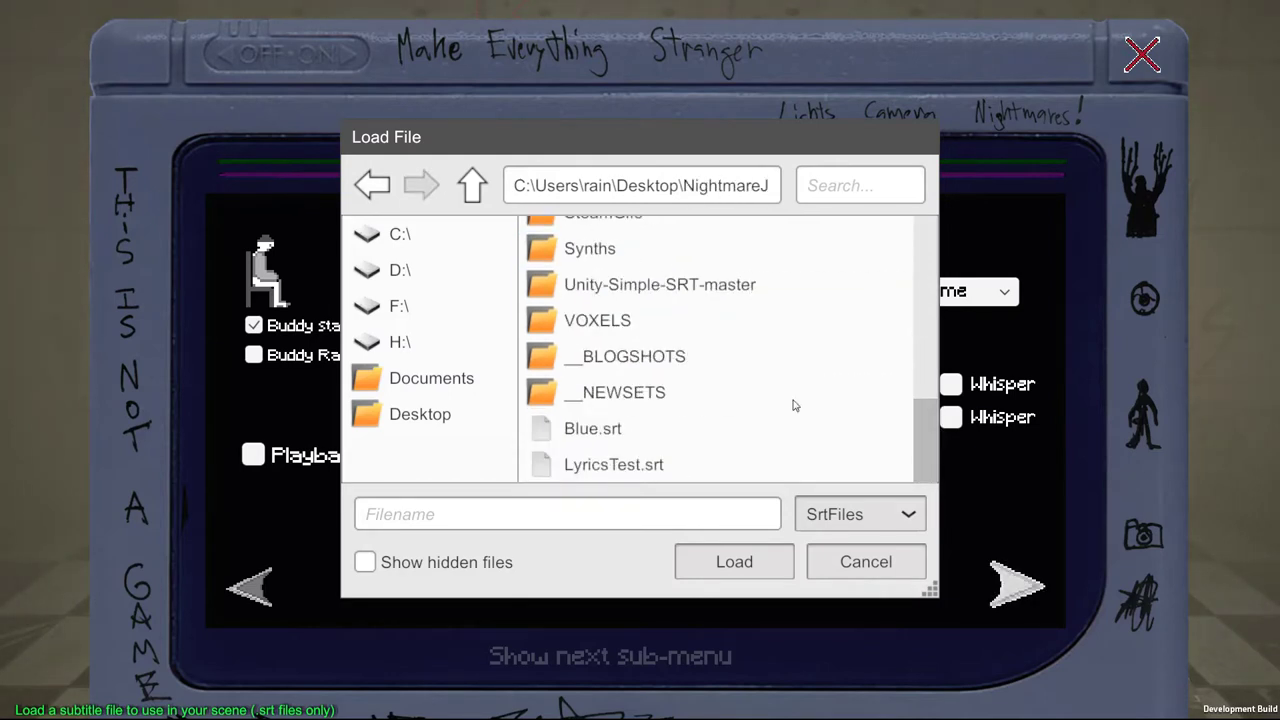
{"action": "left_click", "coordinate": [601, 437]}
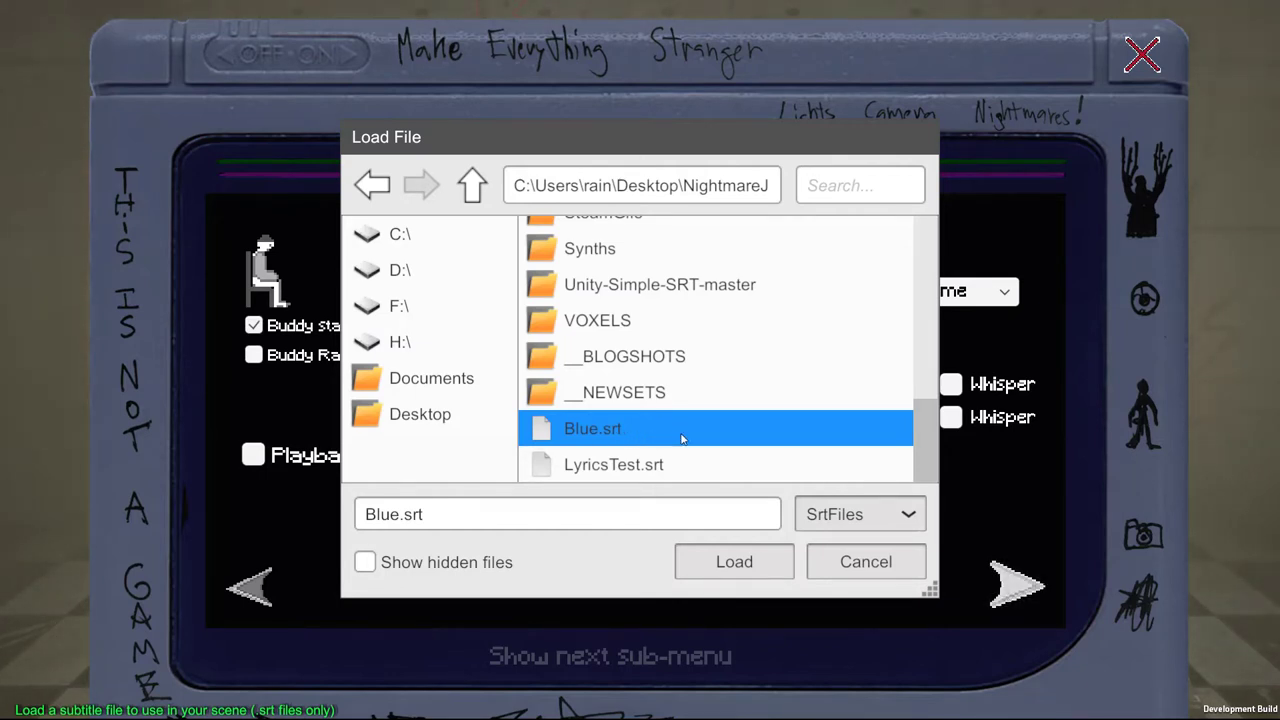
{"action": "left_click", "coordinate": [735, 562]}
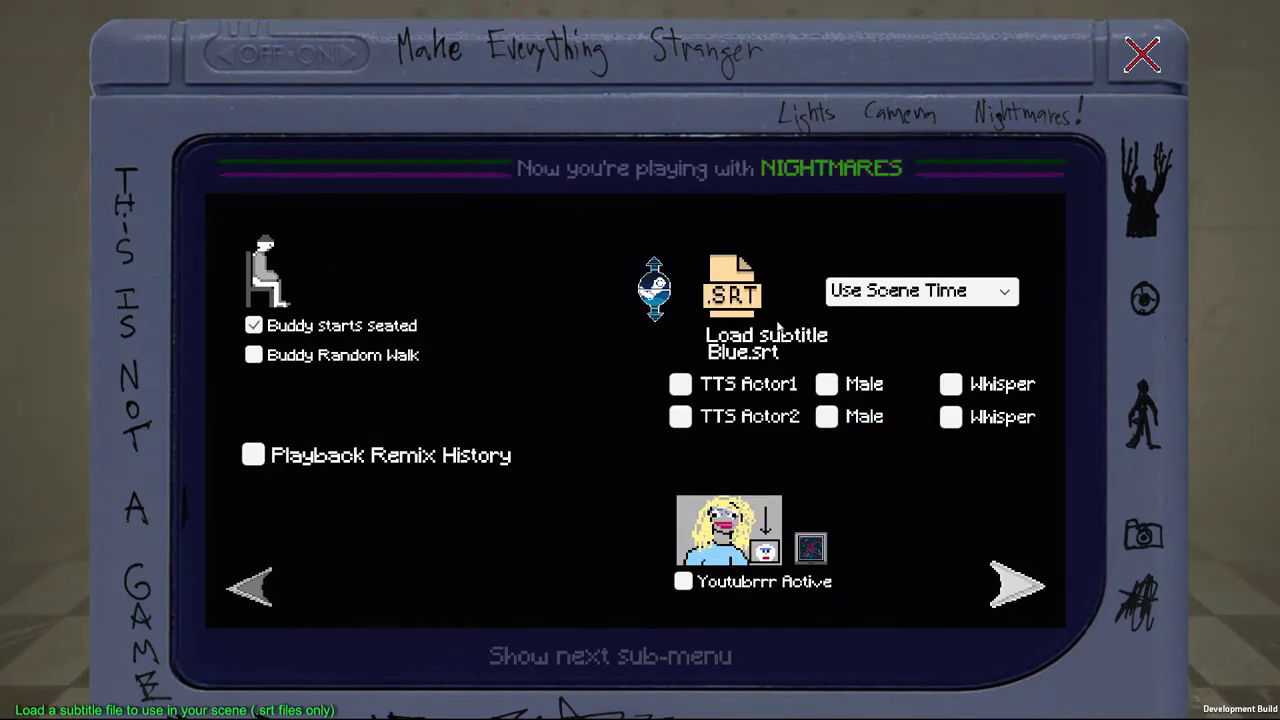
- Confirm the subtitle timing stays on Use Scene Time
{"action": "left_click", "coordinate": [897, 297]}
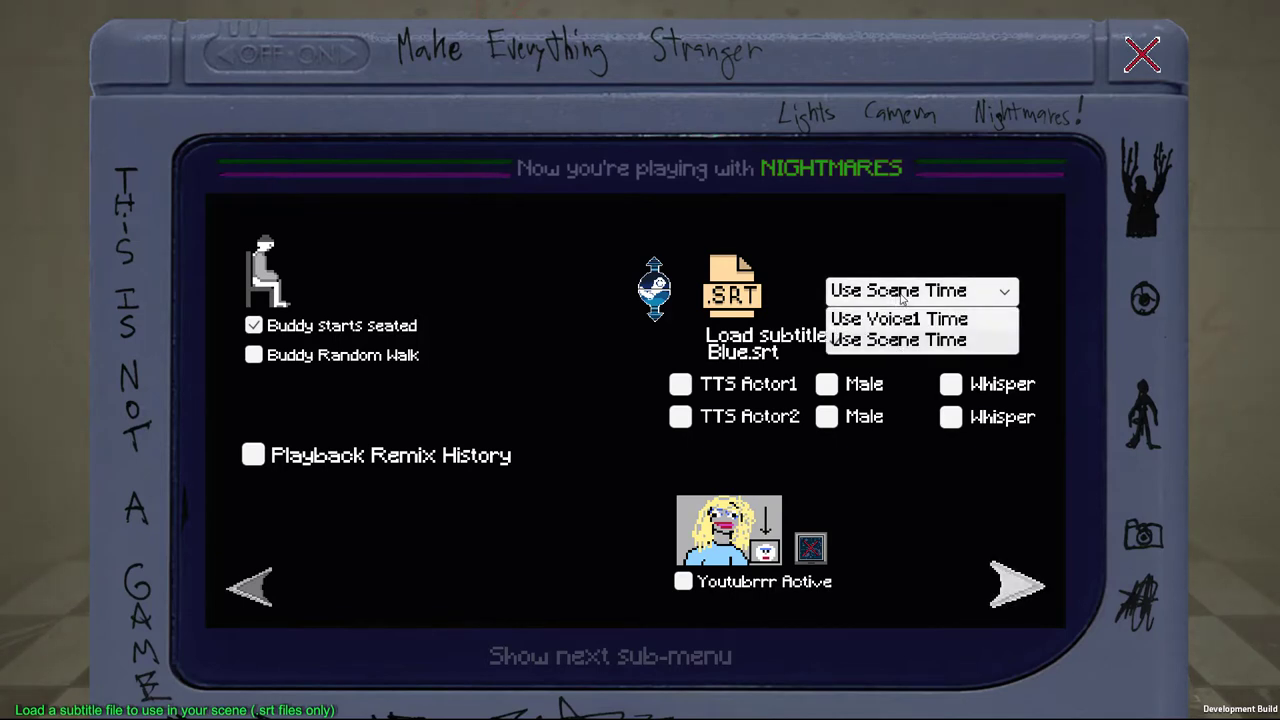
{"action": "left_click", "coordinate": [881, 342]}
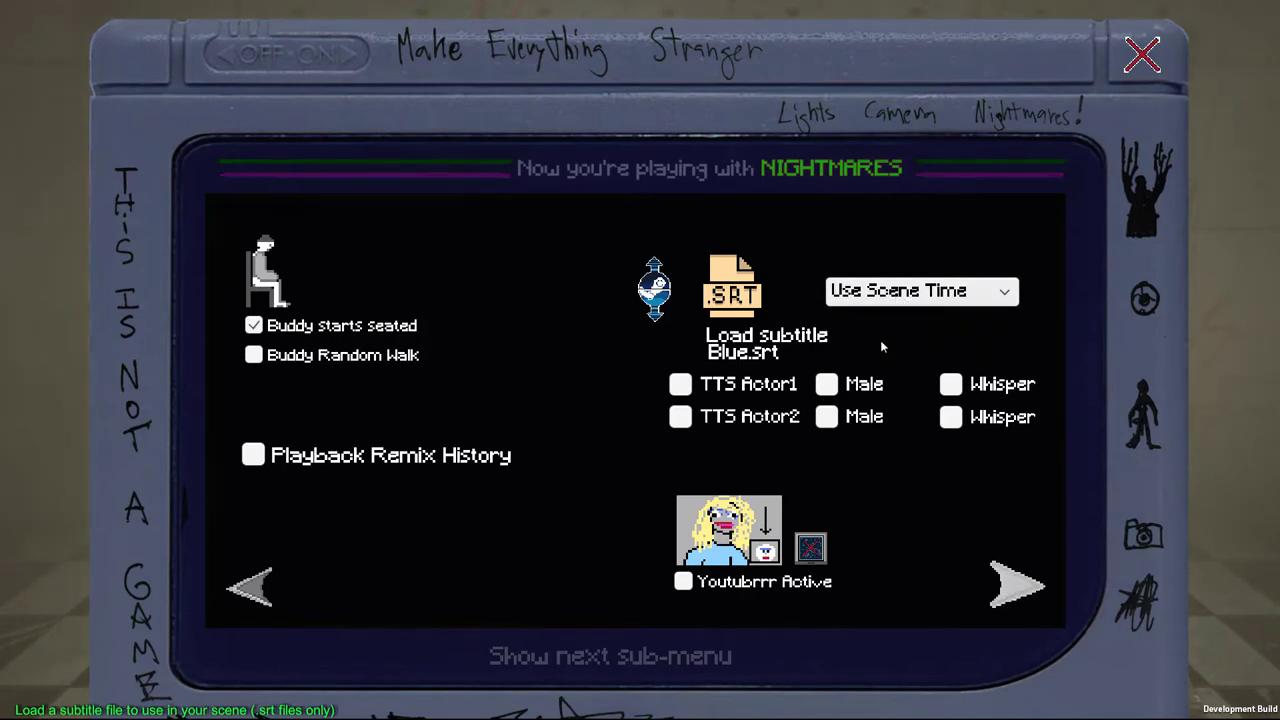
{"action": "left_click", "coordinate": [906, 292]}
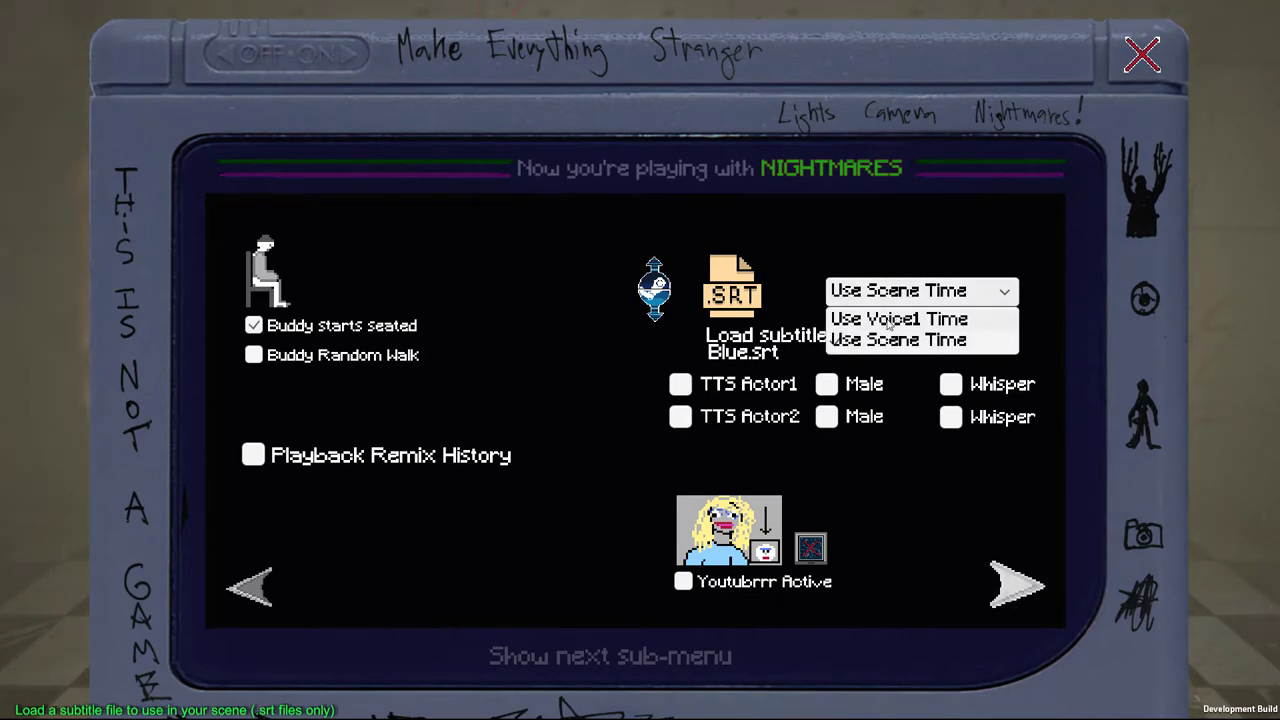
{"action": "left_click", "coordinate": [880, 342]}
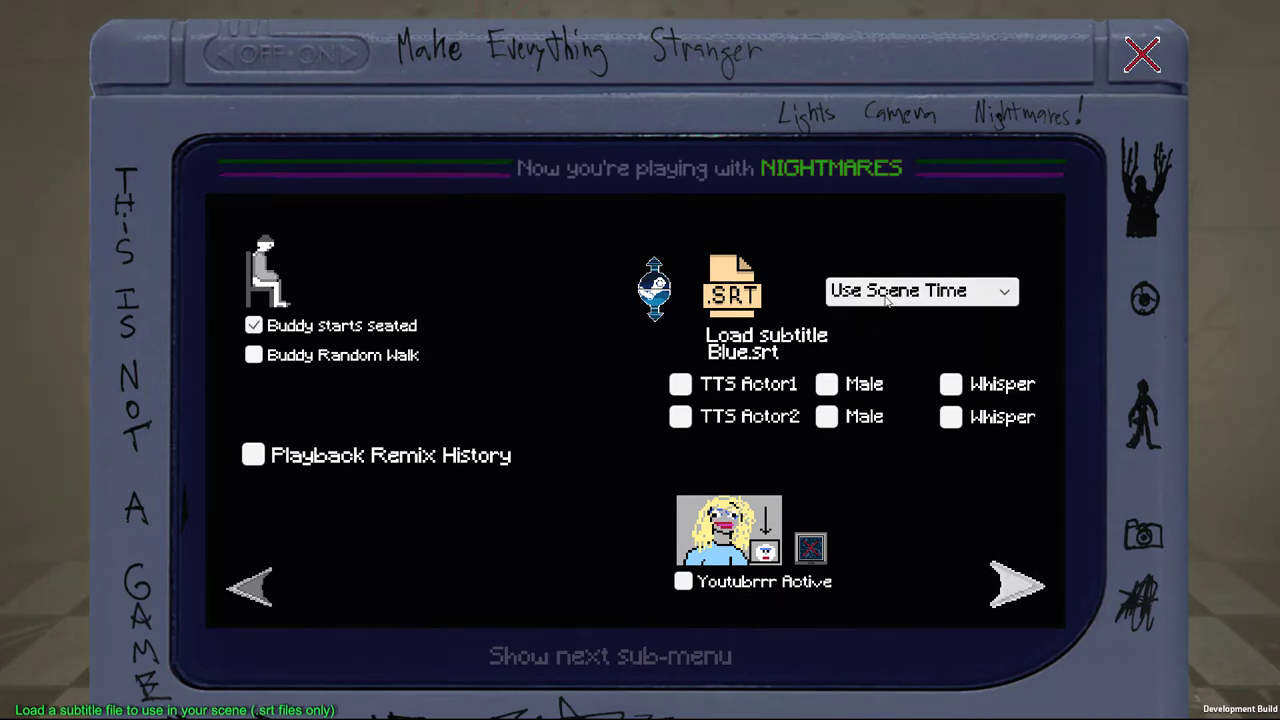
{"action": "left_click", "coordinate": [886, 300]}
{"action": "left_click", "coordinate": [869, 342]}
- Glance at the Steam Workshop subtitle browser, then close the scene options to the table
{"action": "left_click", "coordinate": [655, 289]}
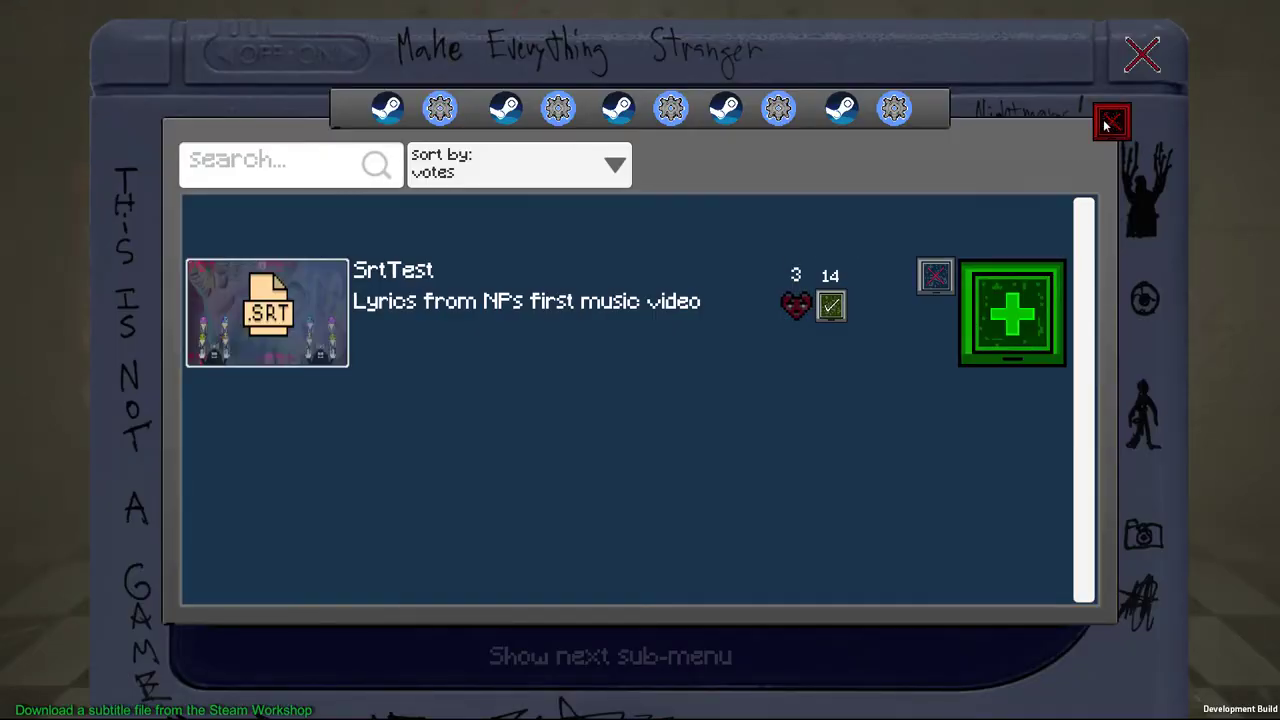
{"action": "left_click", "coordinate": [1109, 122]}
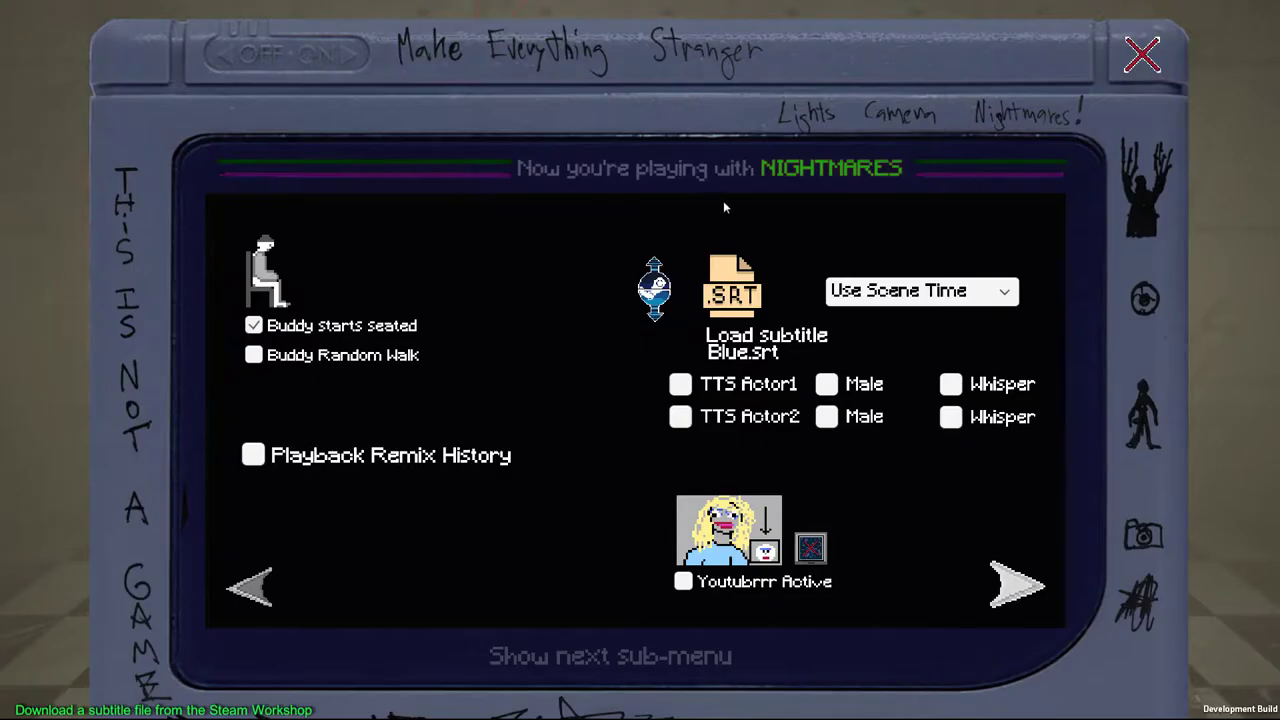
{"action": "left_click", "coordinate": [1142, 55]}
{"action": "left_click", "coordinate": [354, 422]}
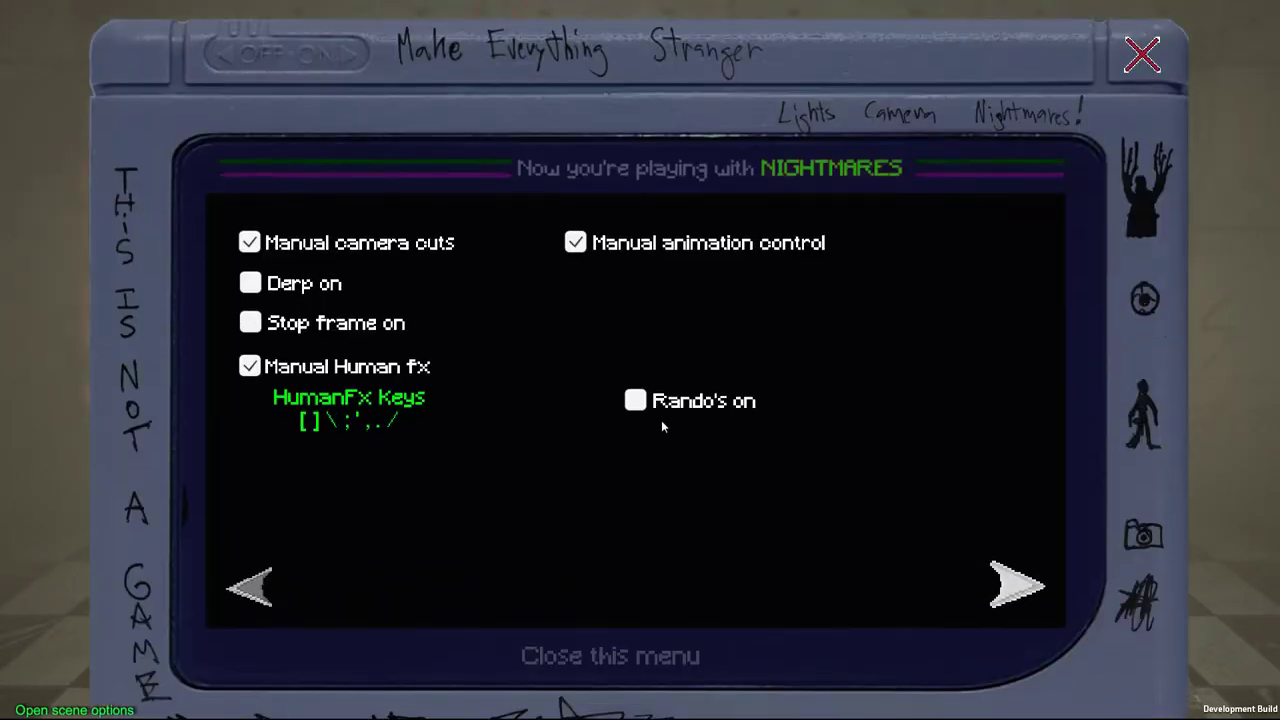
{"action": "left_click", "coordinate": [1142, 55]}
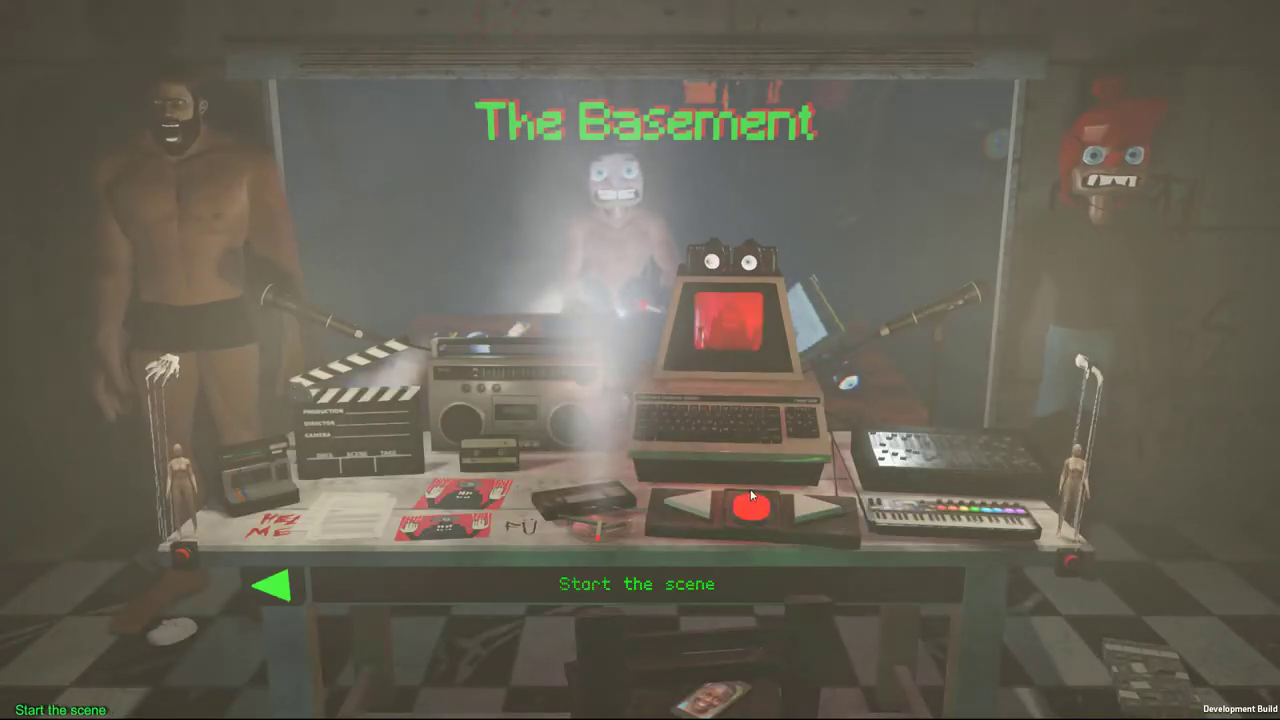
- Play the Basement scene once as a test run with the Blue.srt subtitles
{"action": "left_click", "coordinate": [596, 322]}
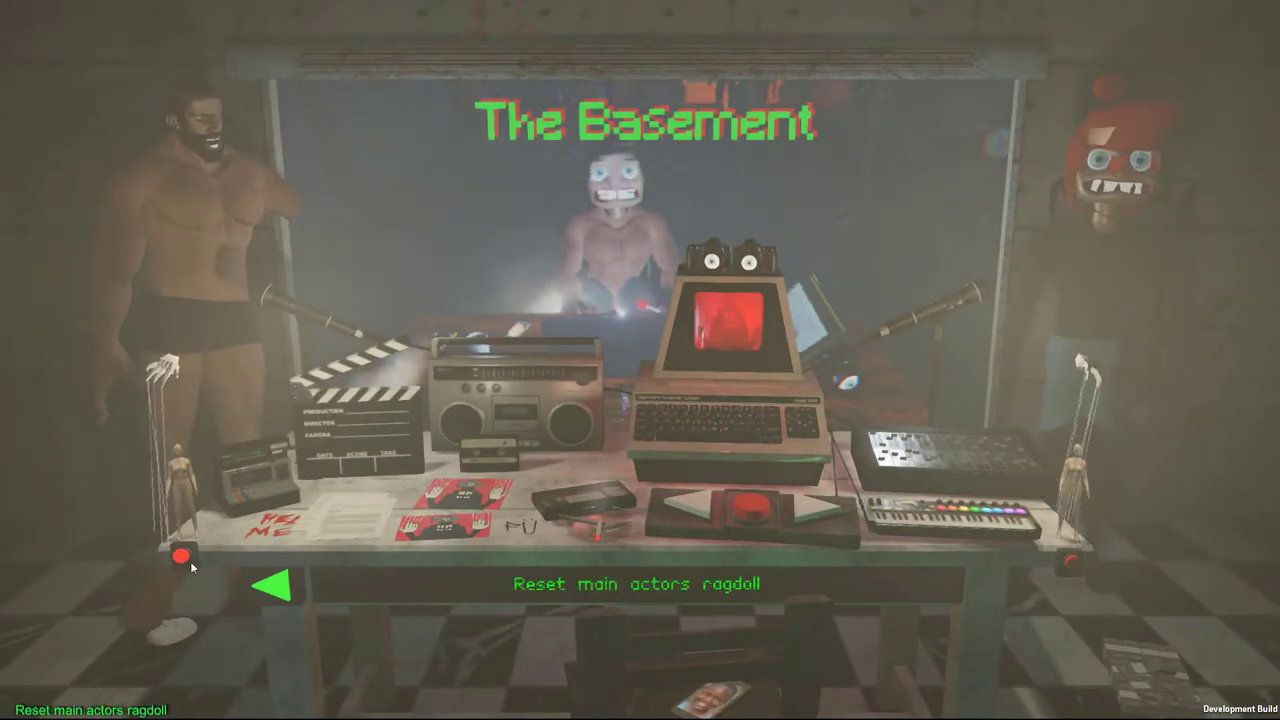
- Review the actors' voice-file slots in sound sources, then bring up the scene options
{"action": "left_click", "coordinate": [545, 376]}
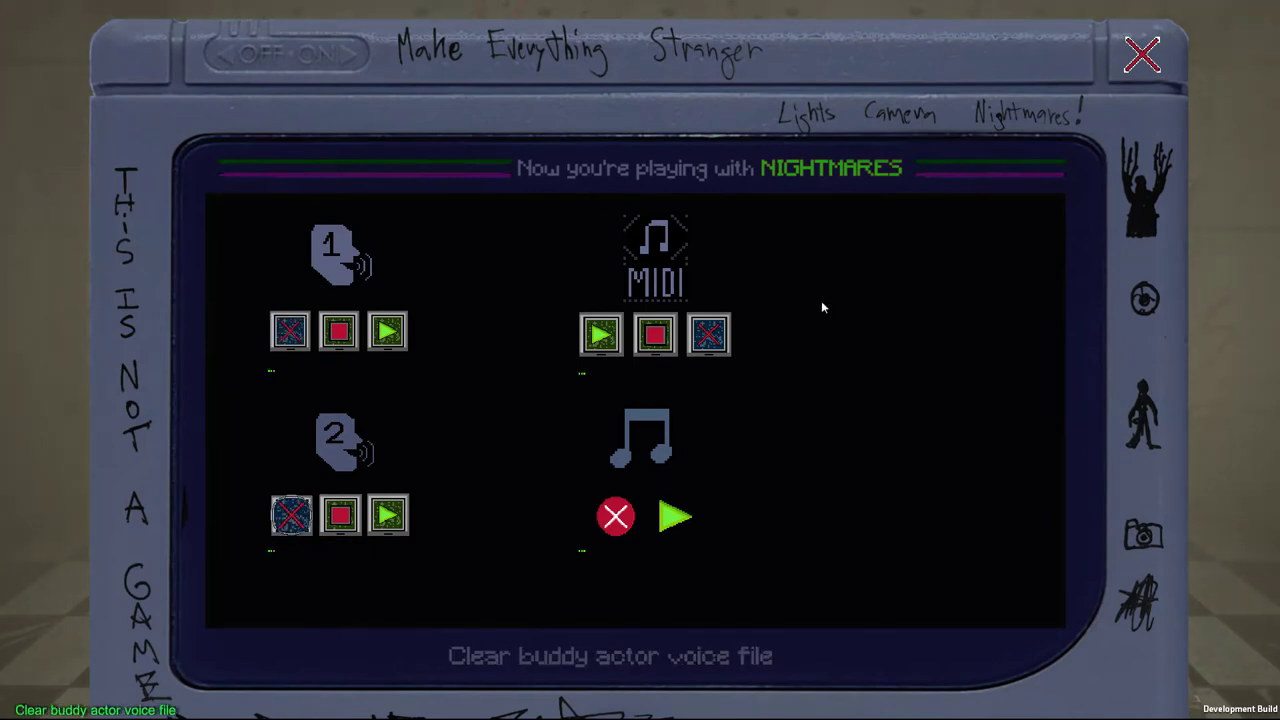
{"action": "left_click", "coordinate": [1142, 54]}
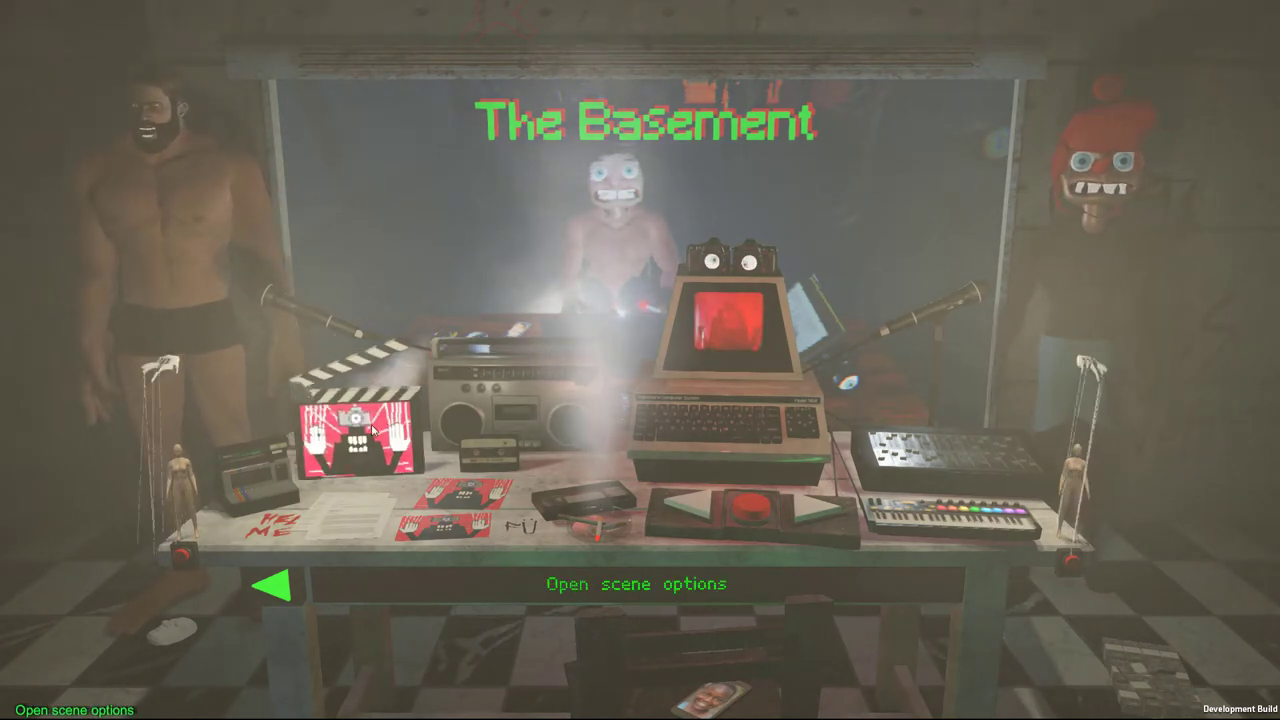
{"action": "left_click", "coordinate": [450, 360]}
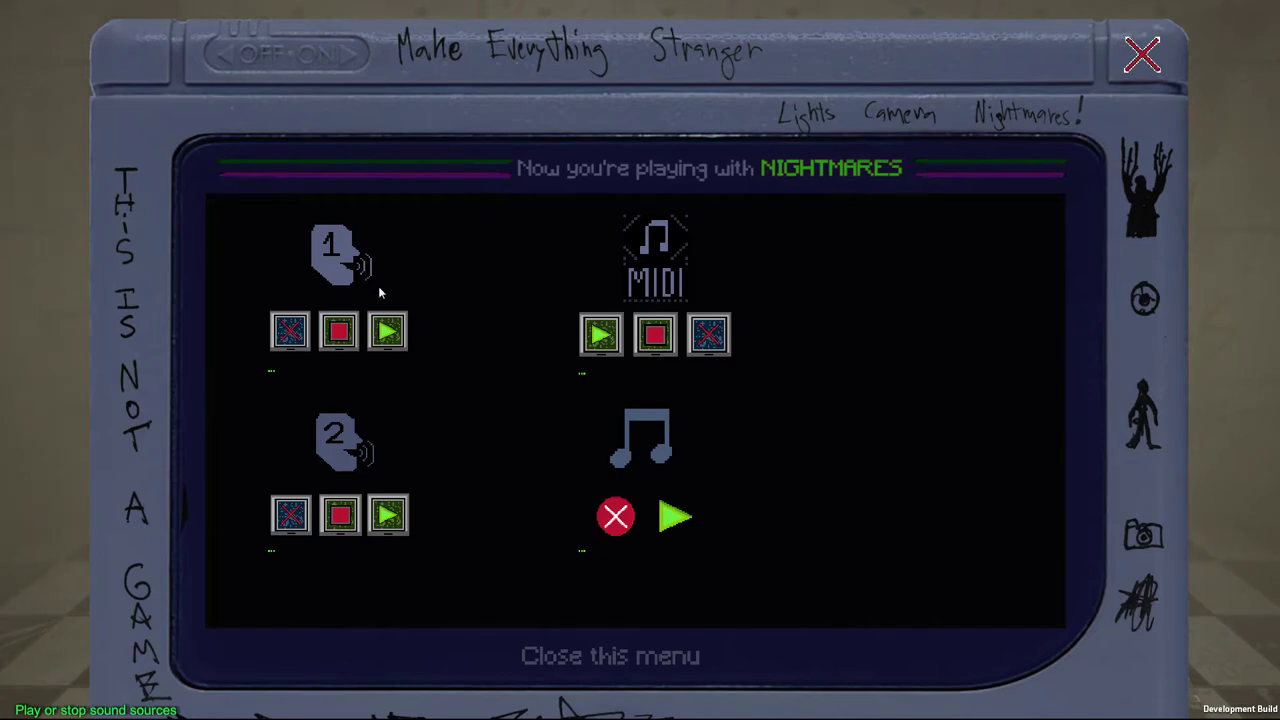
{"action": "left_click", "coordinate": [1142, 54]}
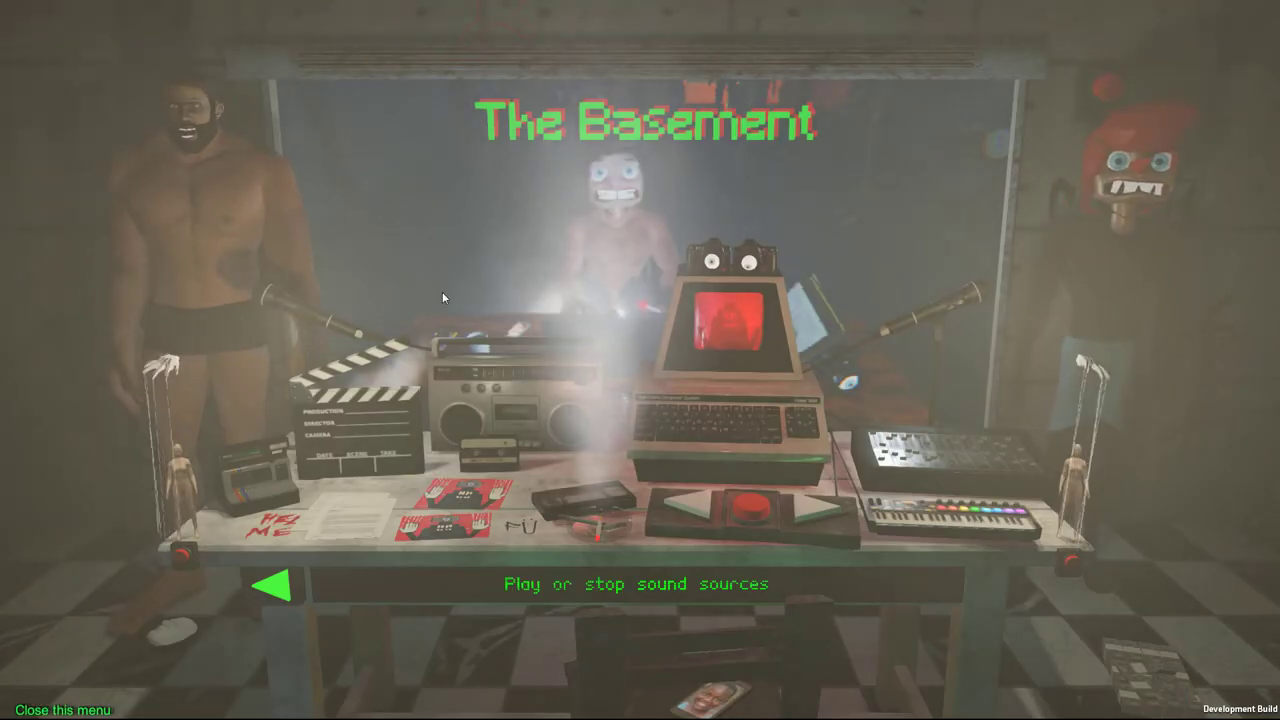
{"action": "left_click", "coordinate": [390, 405]}
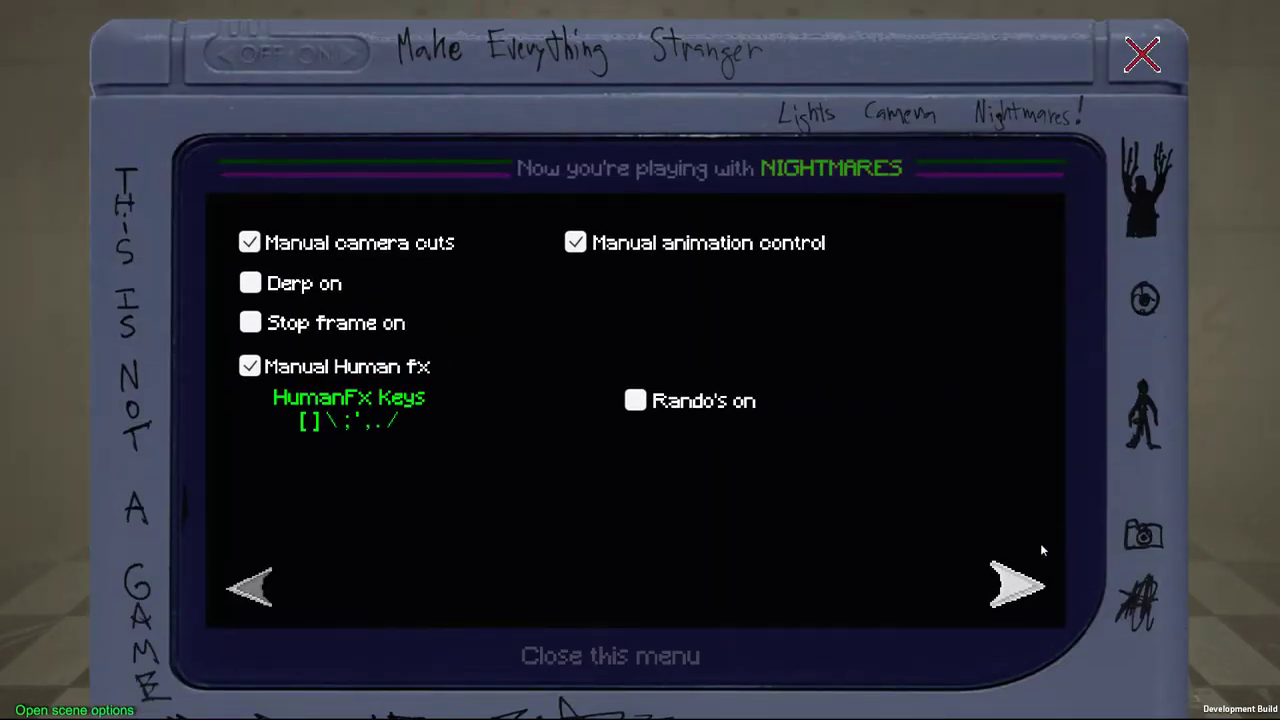
- Load Blue.srt, enable TTS Actor1 with a Male voice, and close the scene options
{"action": "left_click", "coordinate": [1018, 586]}
{"action": "left_click", "coordinate": [1018, 588]}
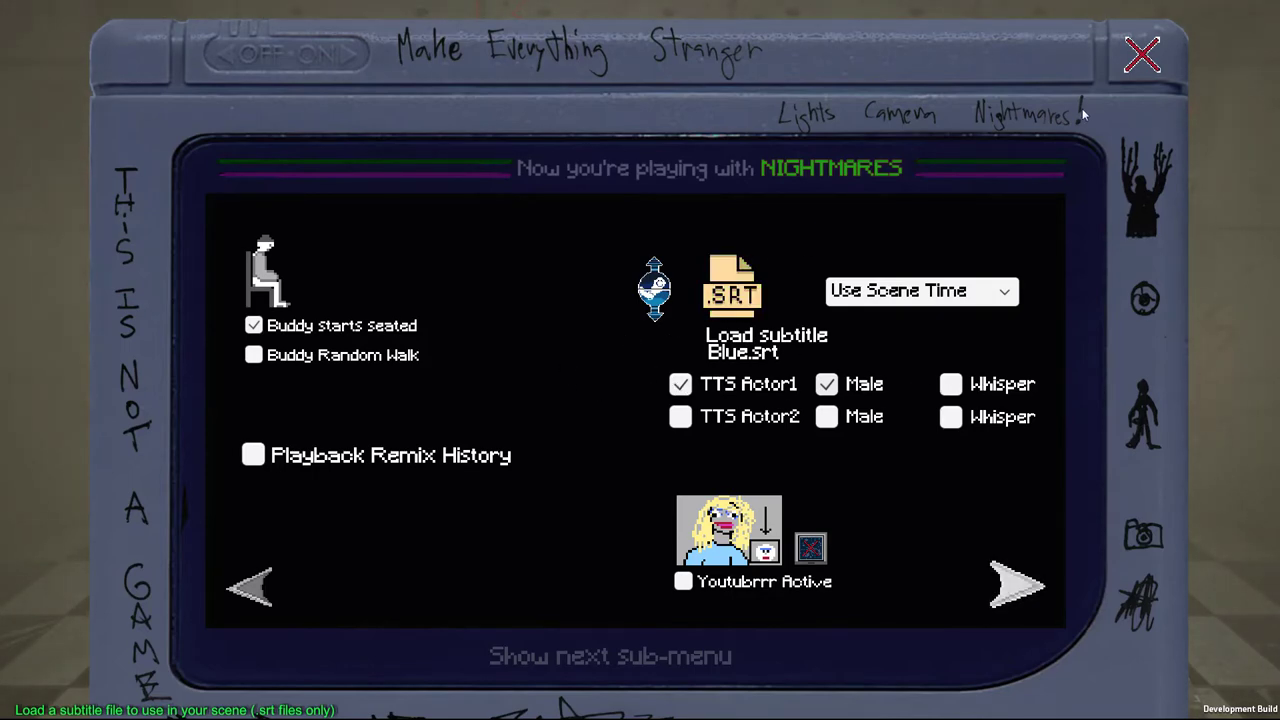
{"action": "left_click", "coordinate": [1127, 60]}
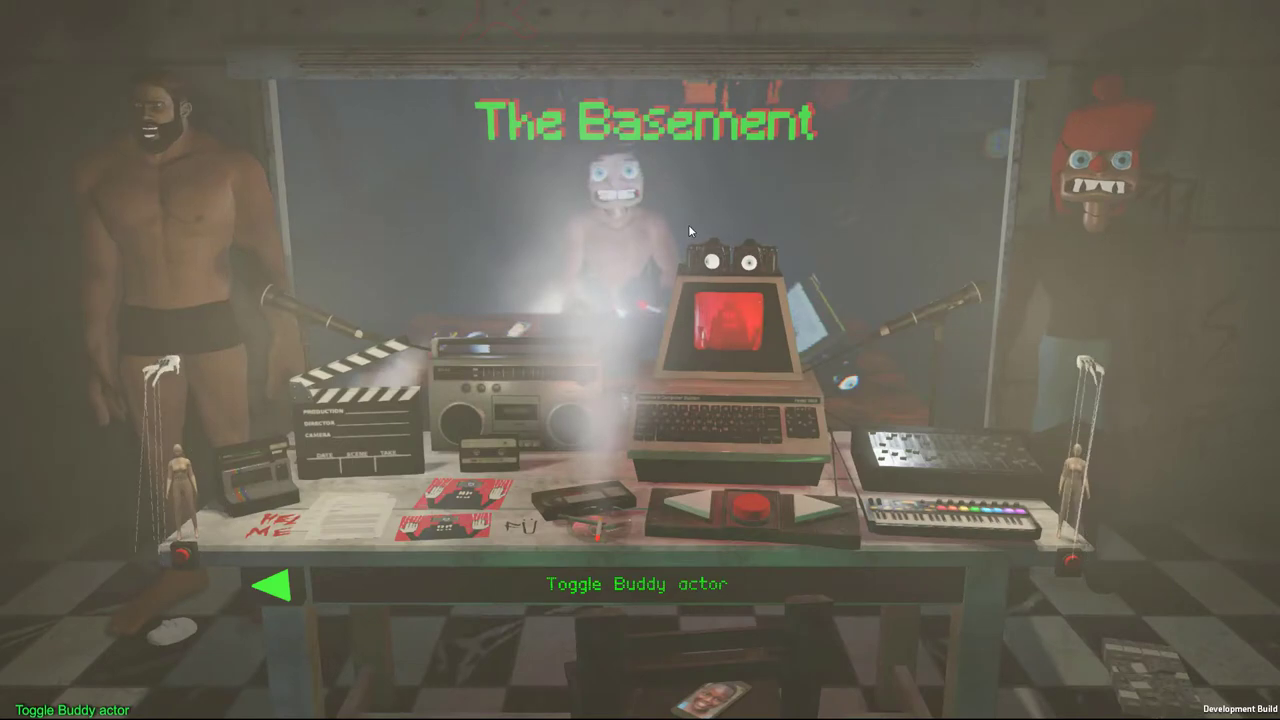
- Play the scene, close the Development Console error, and reset the buddy ragdoll upright
{"action": "left_click", "coordinate": [749, 506]}
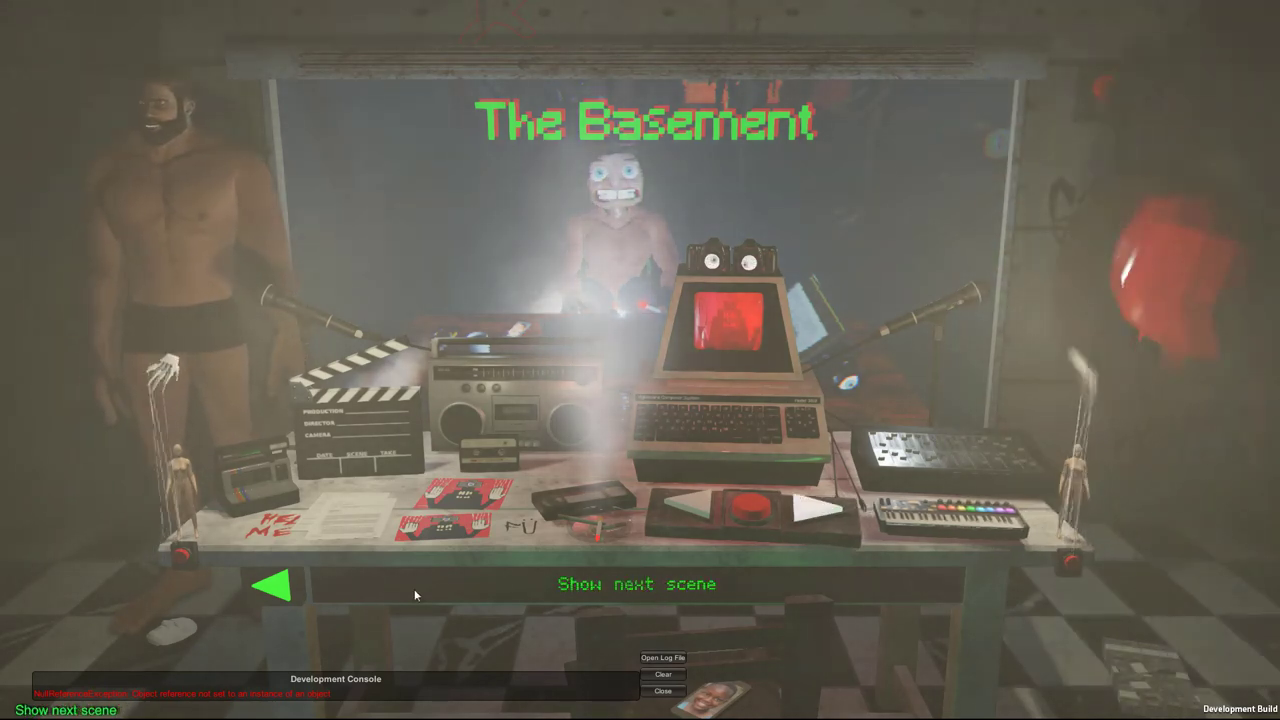
{"action": "left_click", "coordinate": [667, 690]}
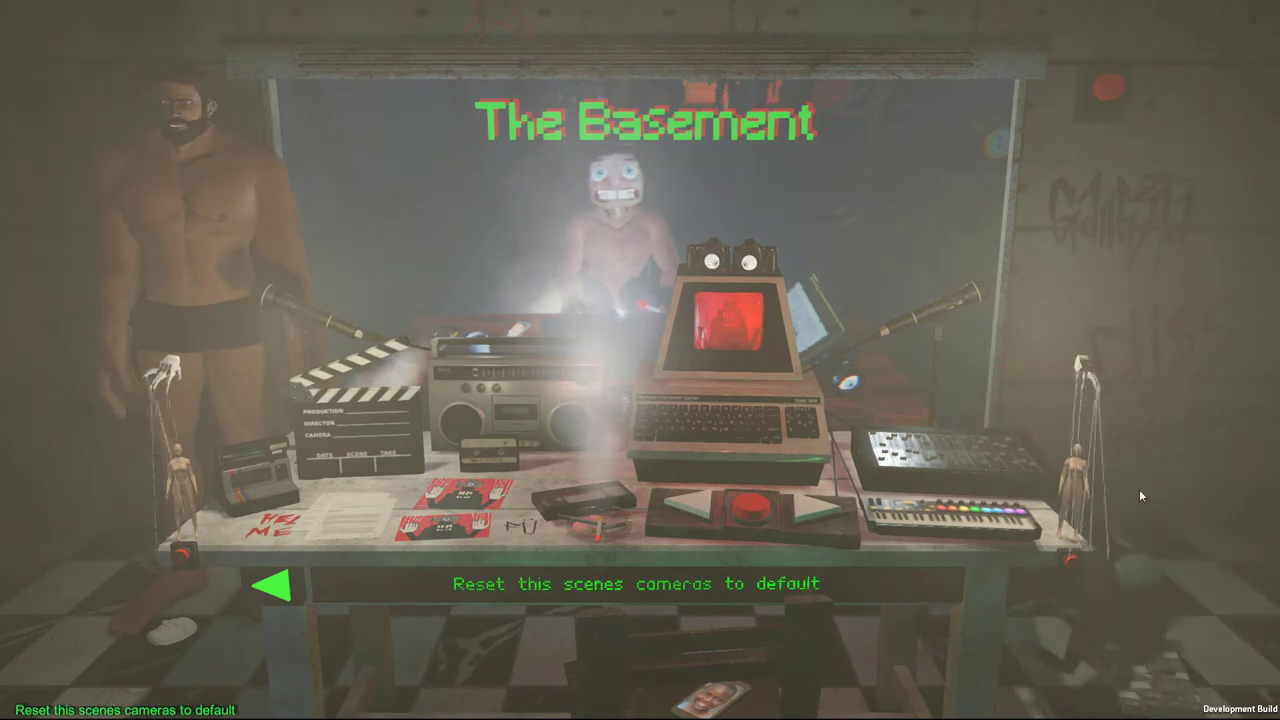
{"action": "left_click", "coordinate": [1072, 565]}
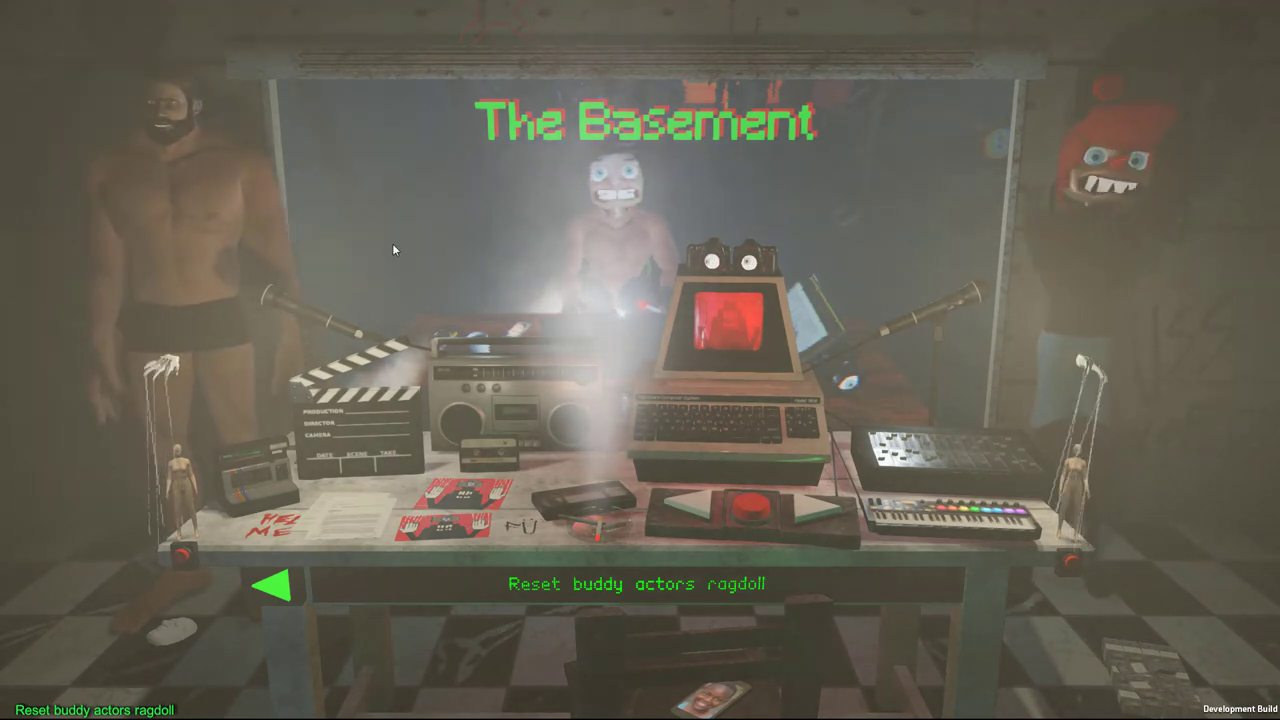
- Enable TTS Actor2 with the Whisper voice in the scene options, then close them
{"action": "left_click", "coordinate": [366, 440]}
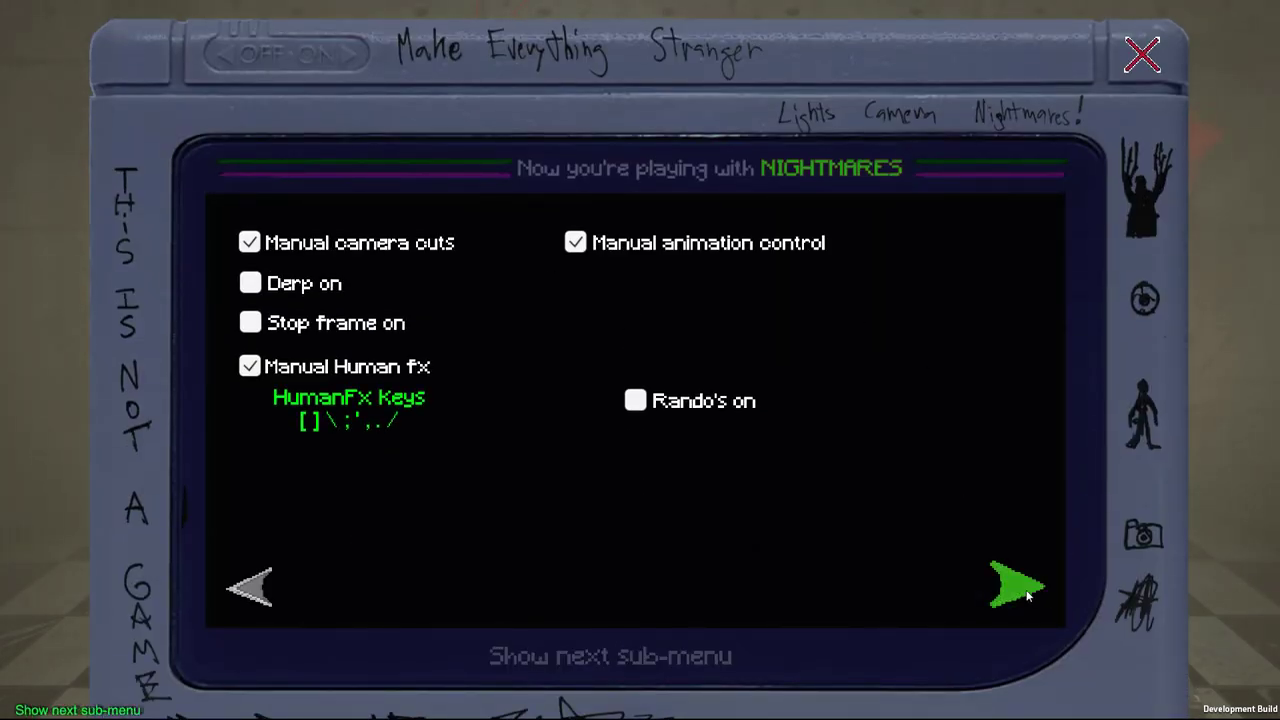
{"action": "left_click", "coordinate": [1020, 586]}
{"action": "left_click", "coordinate": [1020, 586]}
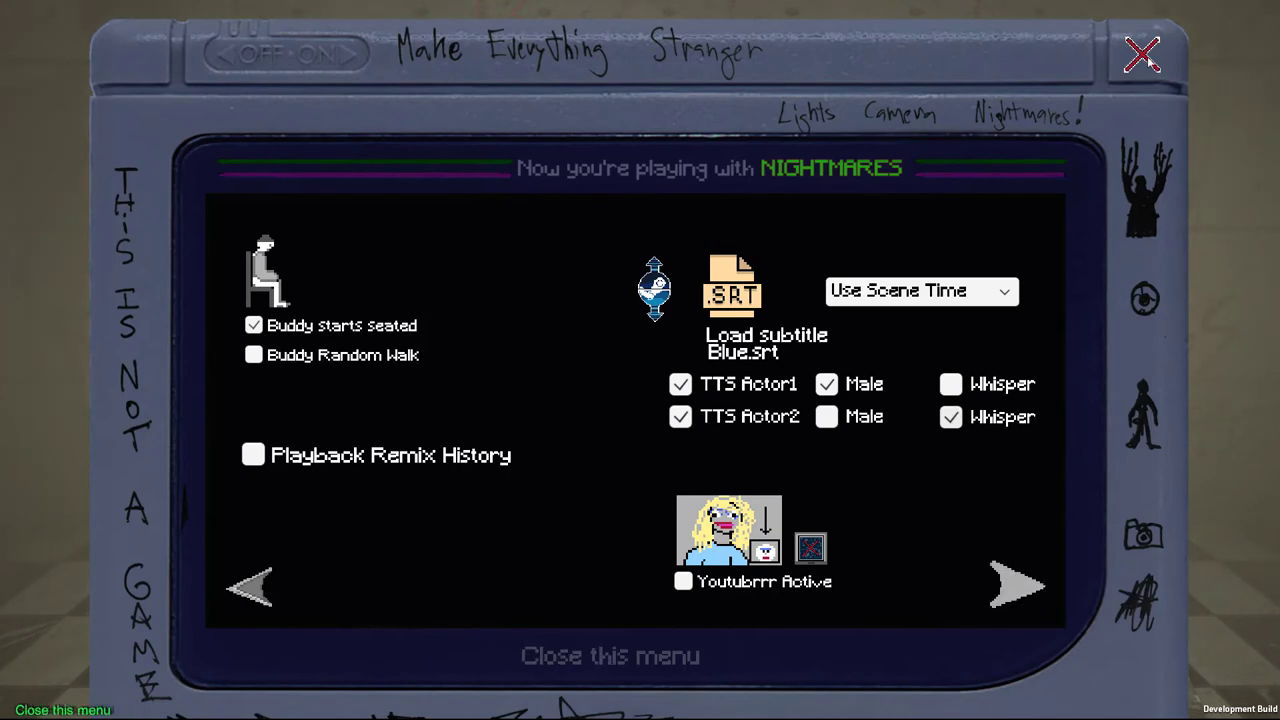
{"action": "left_click", "coordinate": [1150, 58]}
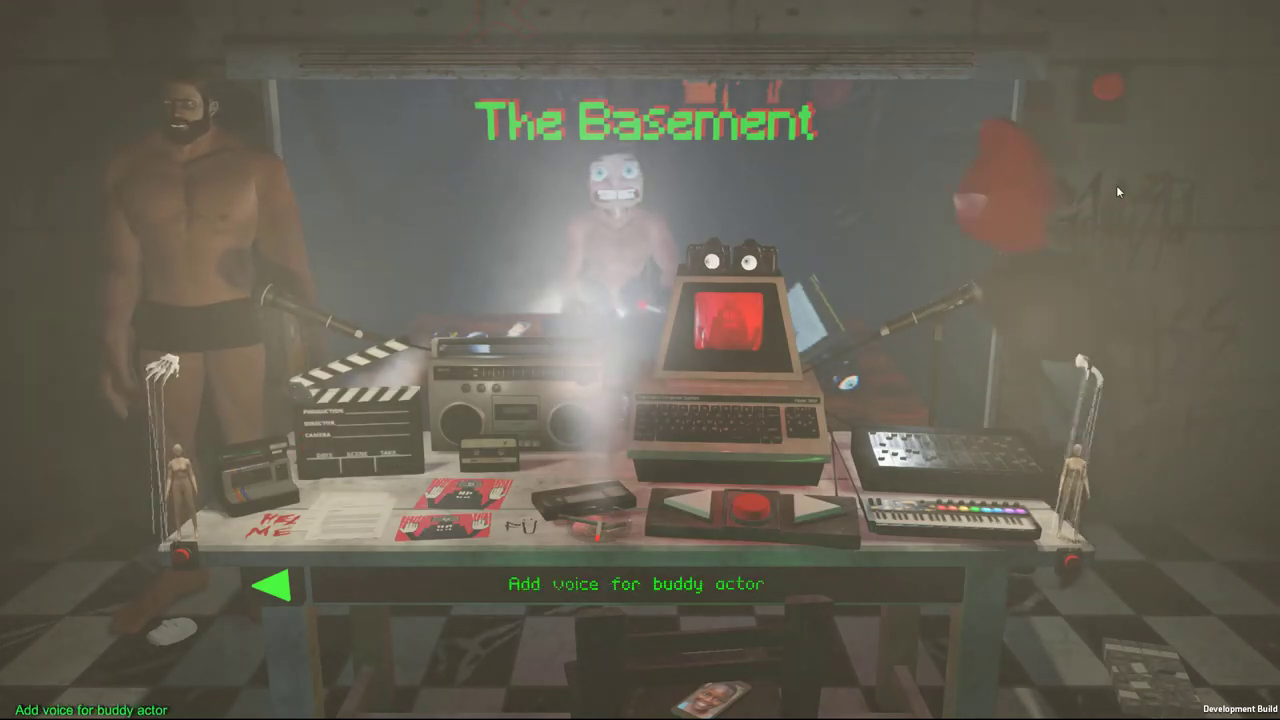
- Play the scene with both TTS voices, then exit to the controls and volume screen
{"action": "left_click", "coordinate": [763, 431]}
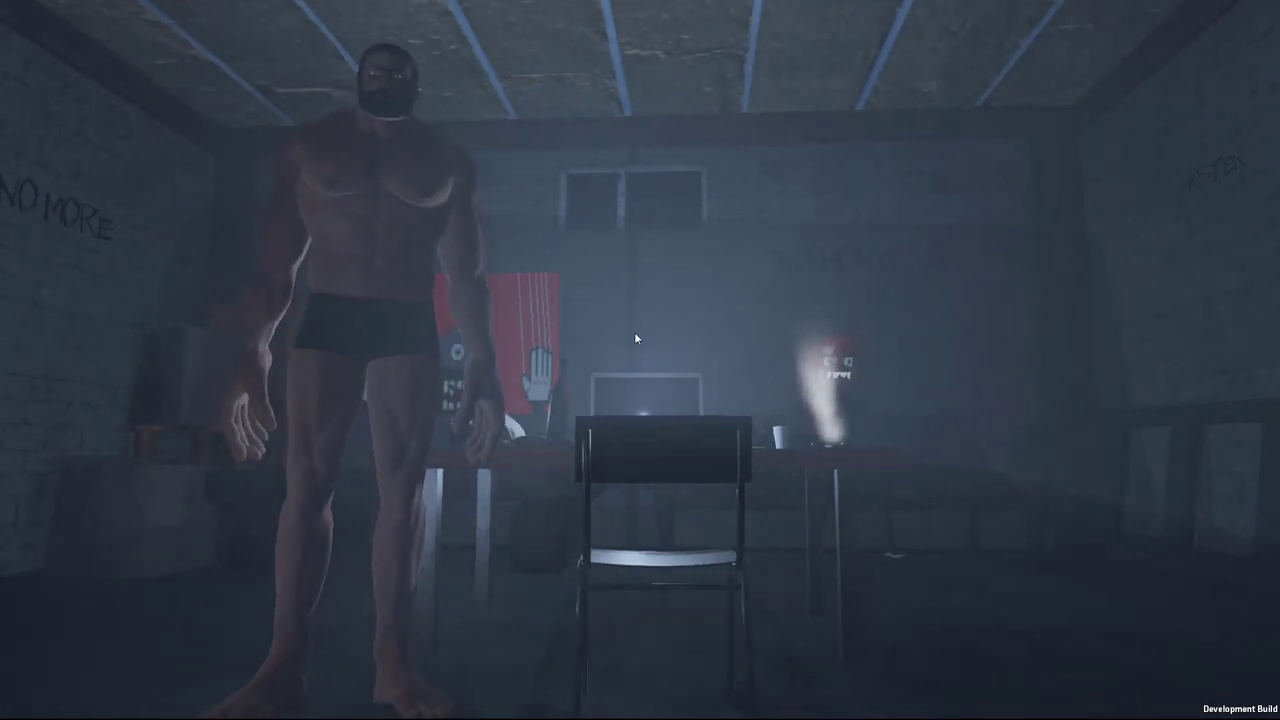
{"action": "key", "text": "Escape"}
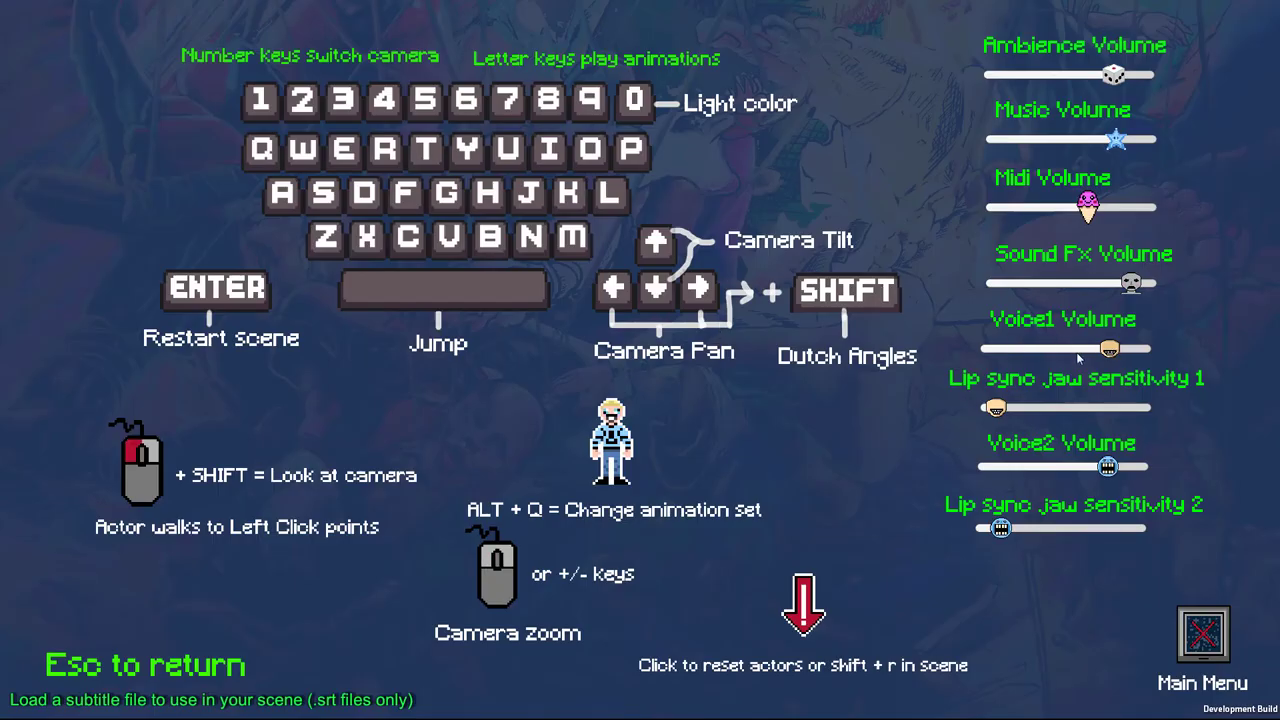